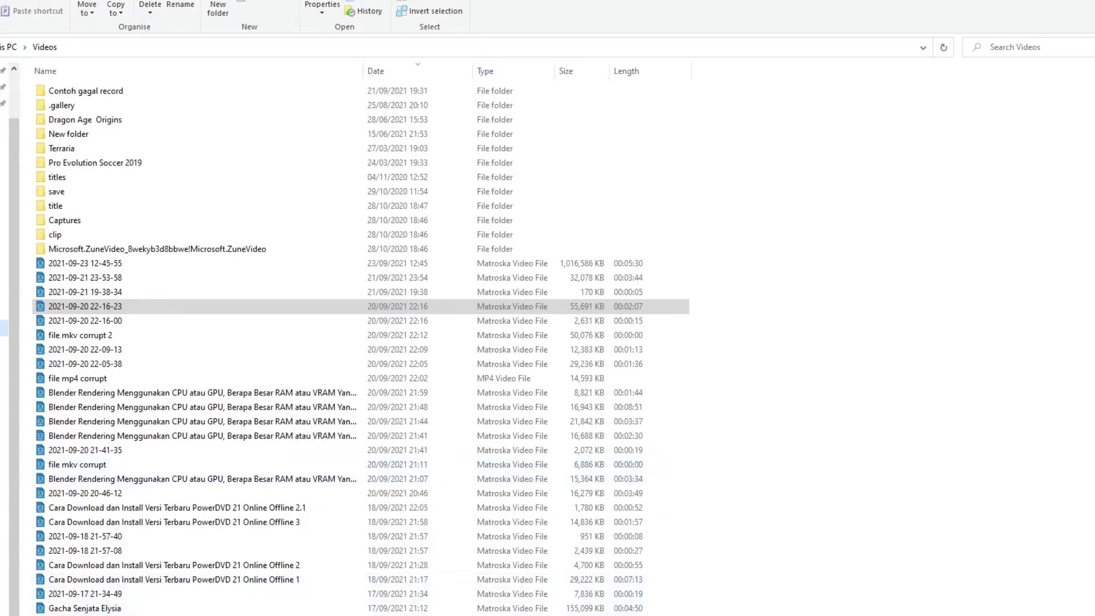
# Step: Switch to OBS and open its Output settings
pyautogui.hotkey('alt', 'Tab')
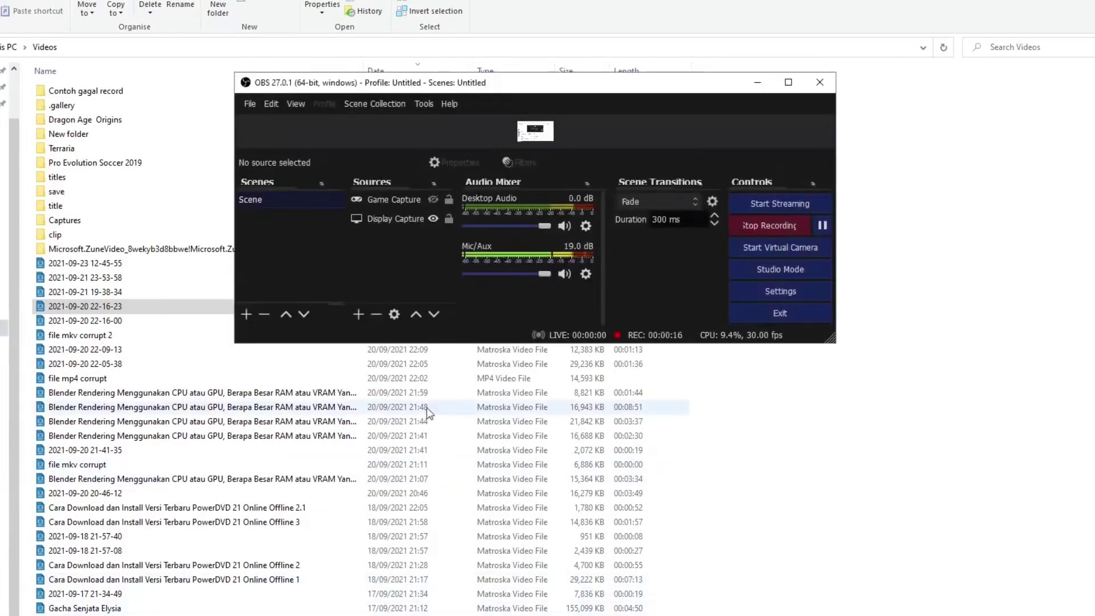
pyautogui.click(748, 289)
pyautogui.click(226, 62)
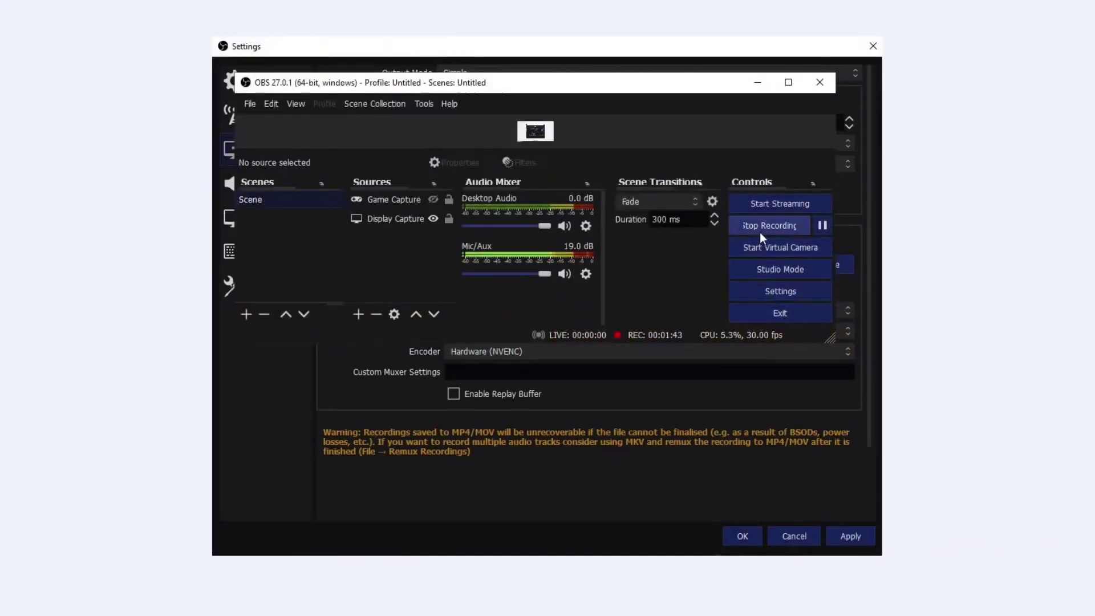
pyautogui.click(759, 231)
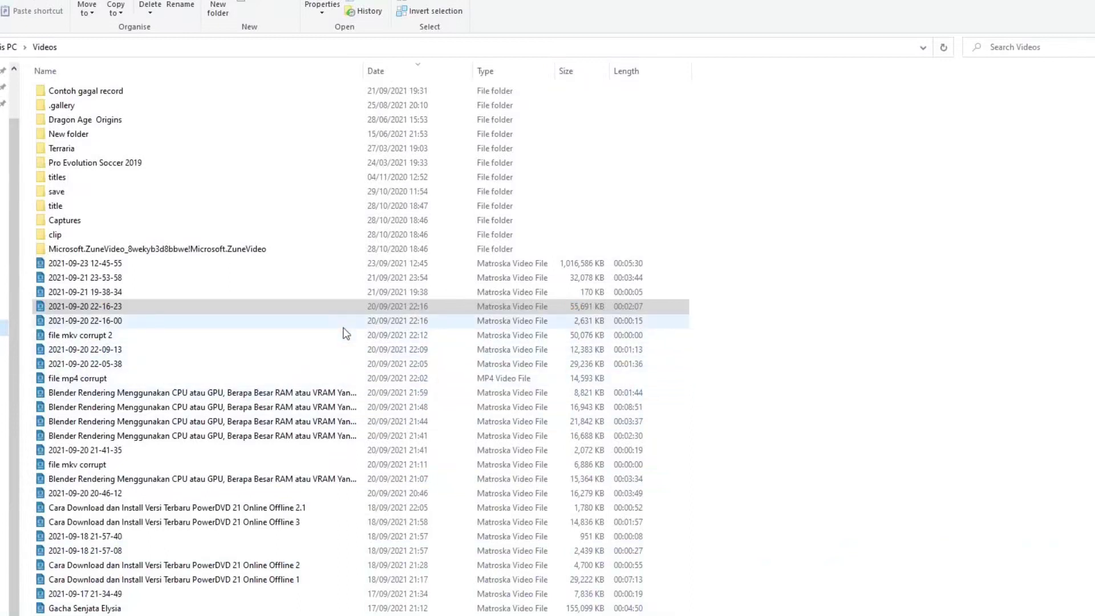
# Step: Play the "file mkv corrupt" Matroska video from the Videos folder and skim through it
pyautogui.click(239, 379)
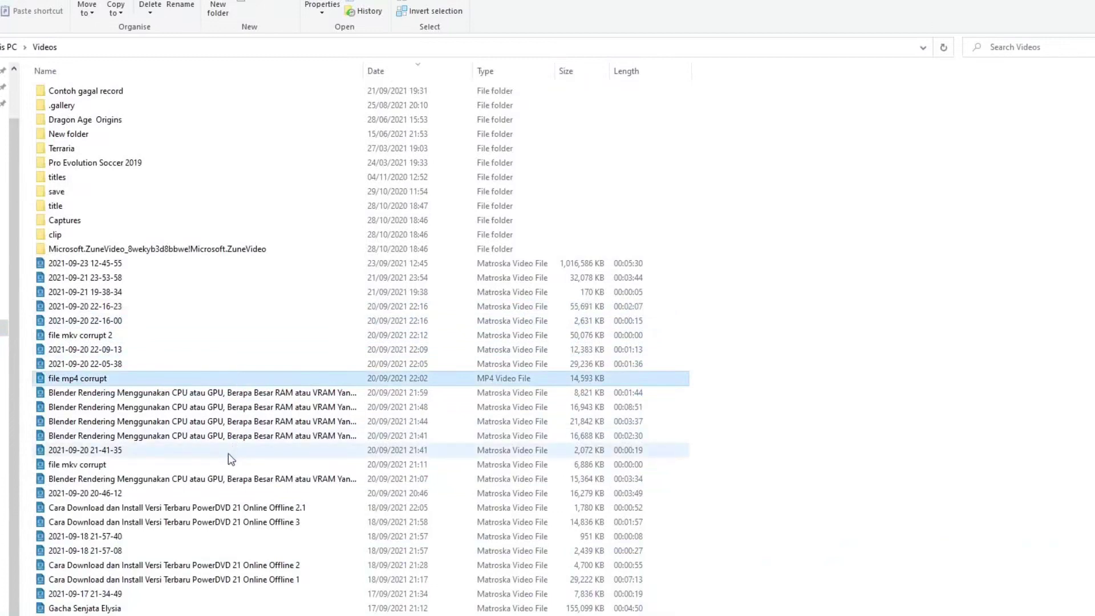
pyautogui.click(105, 466)
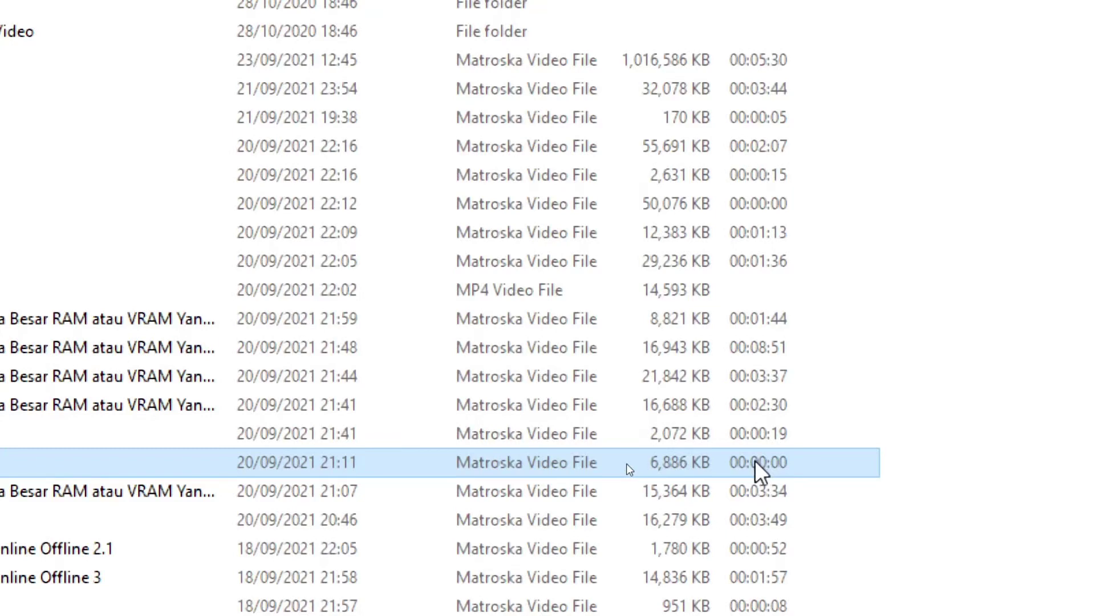
pyautogui.press('super+minus')
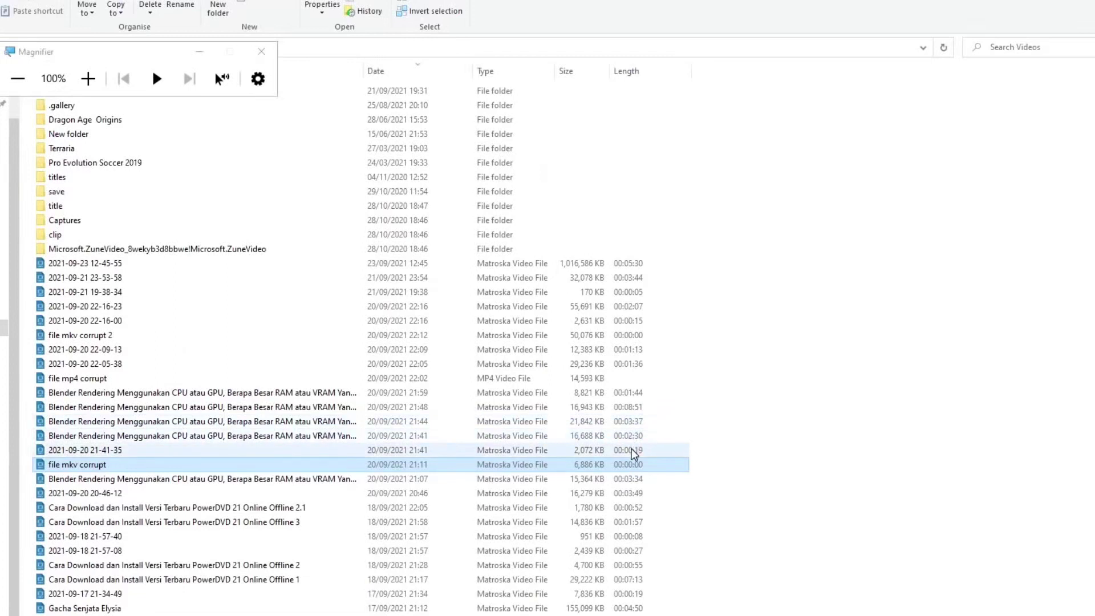
pyautogui.doubleClick(76, 468)
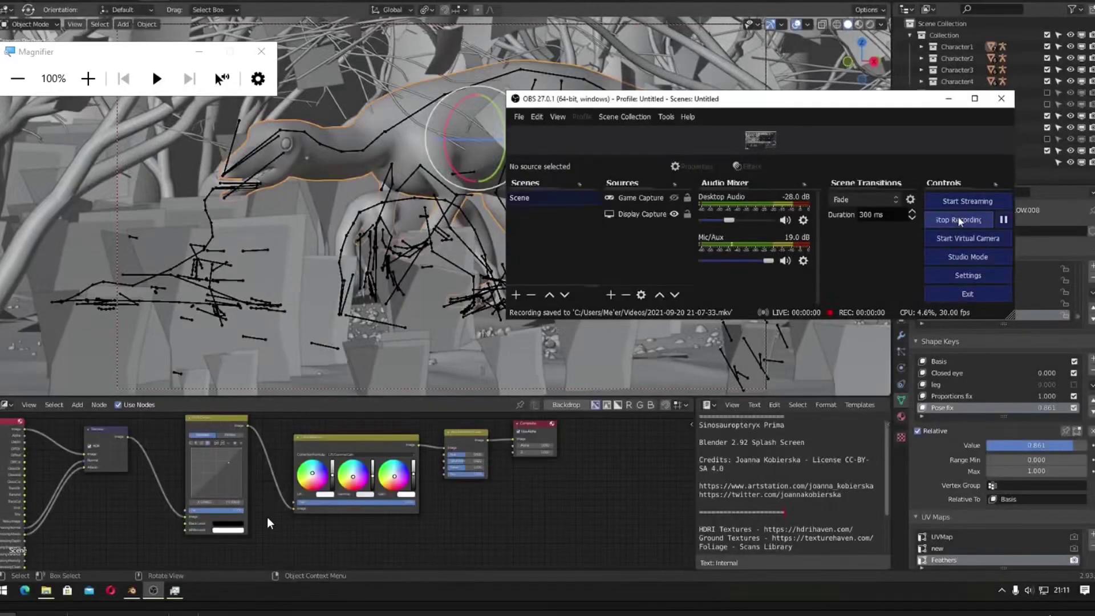
pyautogui.moveTo(208, 613); pyautogui.dragTo(631, 609)
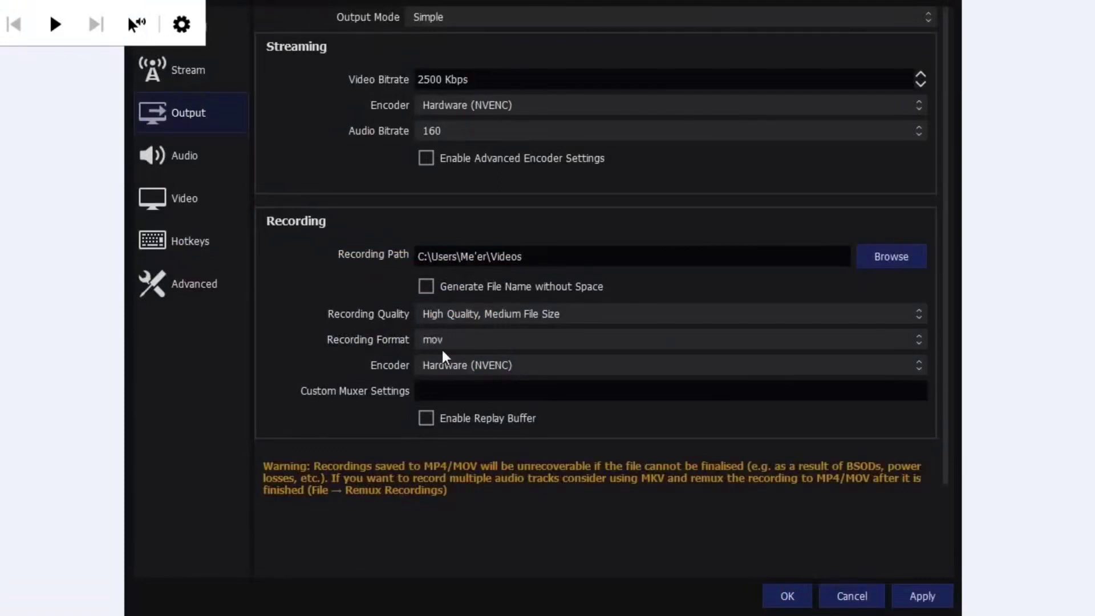
# Step: Set the recording format to mov in the OBS Output settings
pyautogui.click(443, 348)
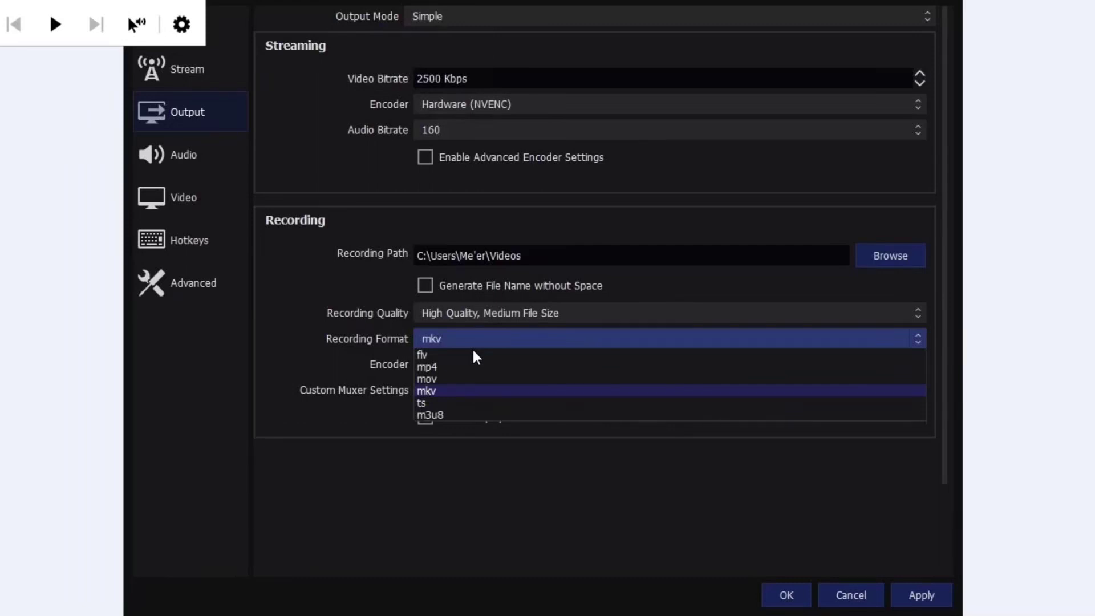
pyautogui.click(454, 379)
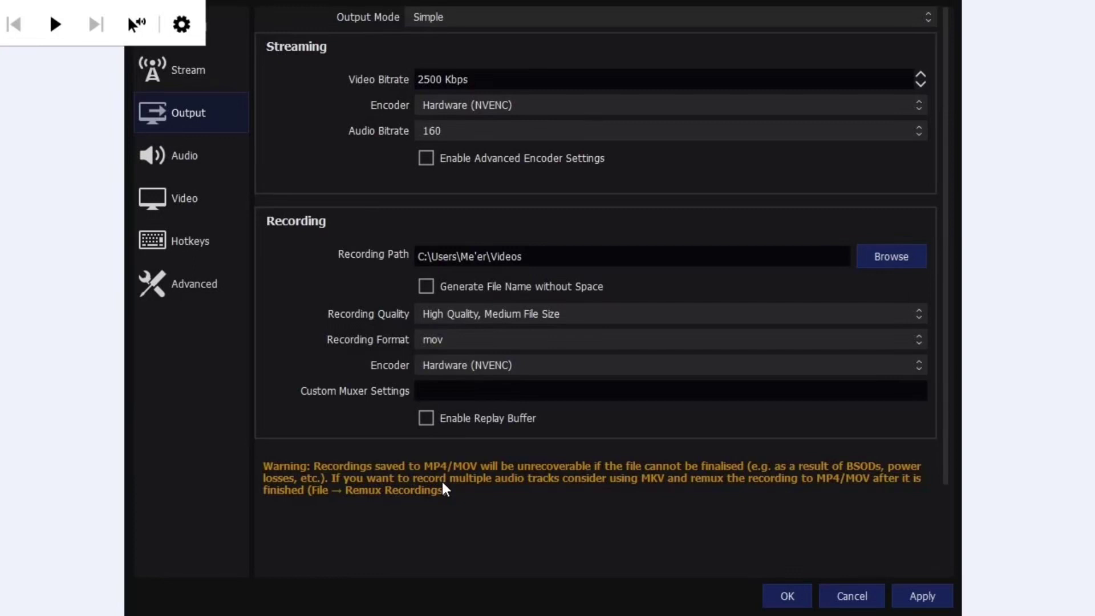
# Step: Switch to the Videos folder and try to play "file mp4 corrupt"
pyautogui.hotkey('alt', 'Tab')
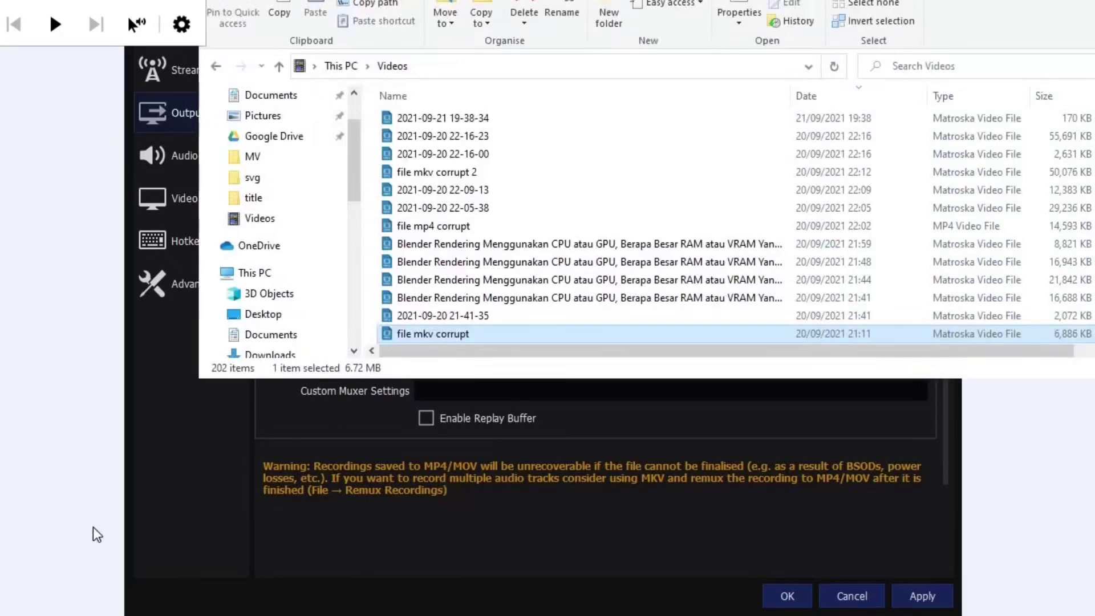
pyautogui.click(624, 220)
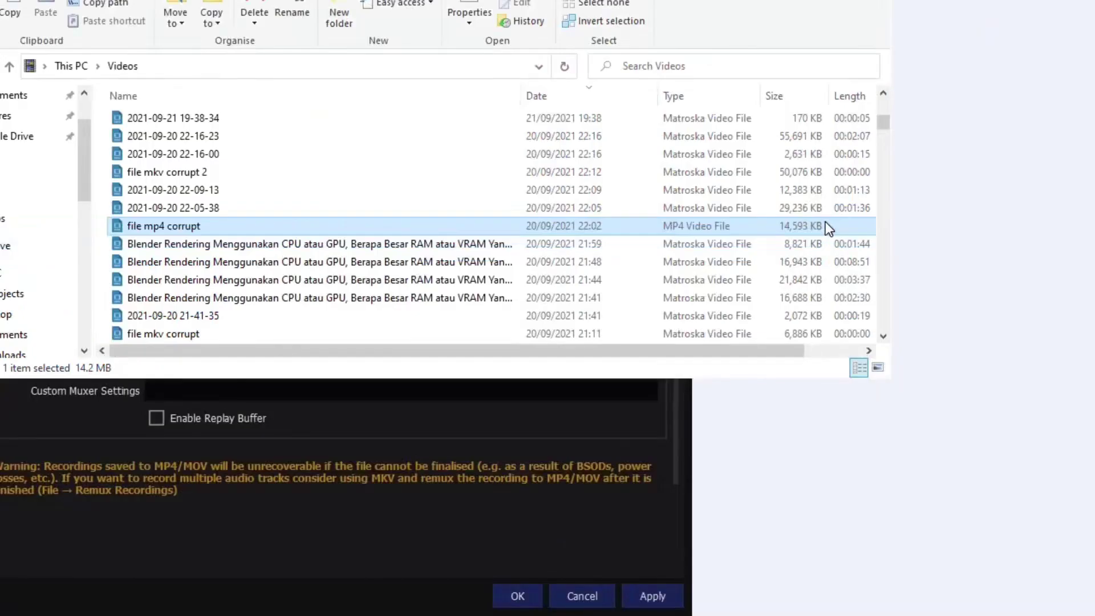
pyautogui.doubleClick(828, 227)
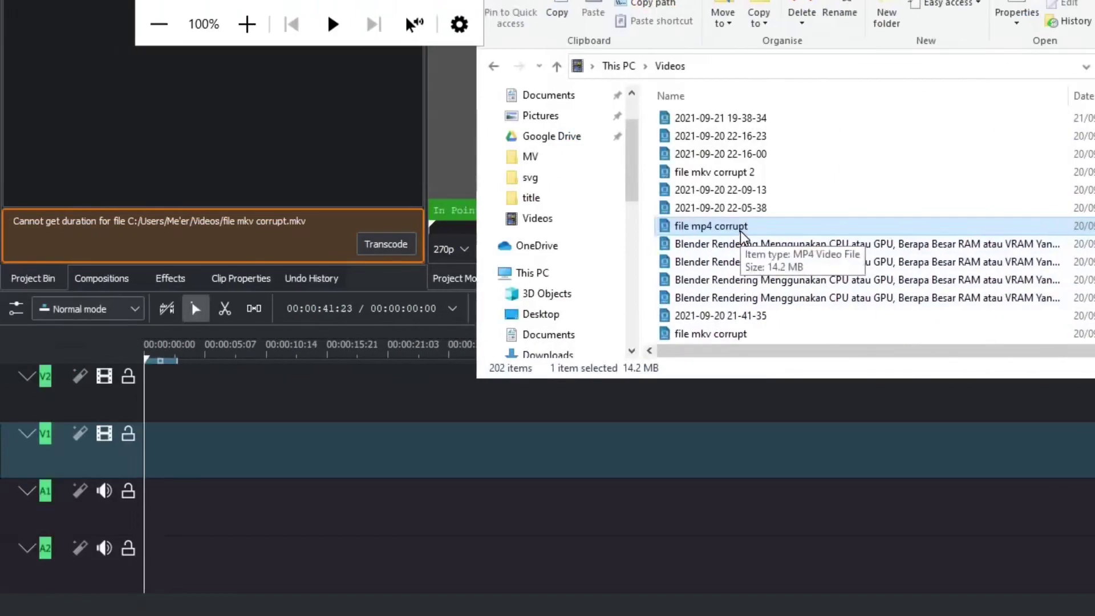
# Step: Try to import "file mp4 corrupt" from the Videos folder into the Kdenlive project bin
pyautogui.moveTo(741, 234); pyautogui.dragTo(283, 178)
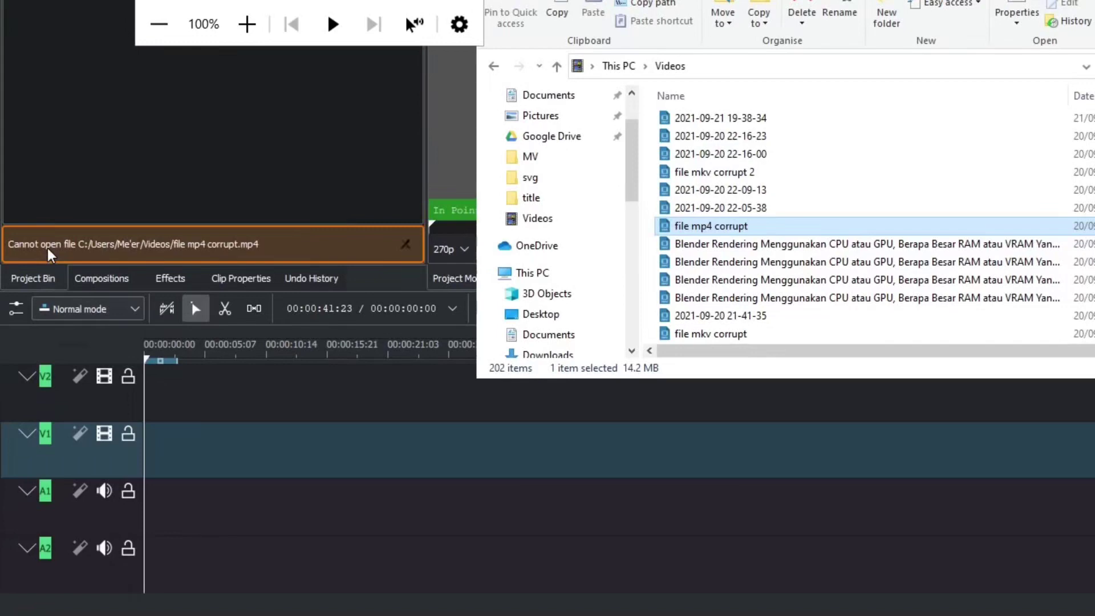
pyautogui.click(730, 335)
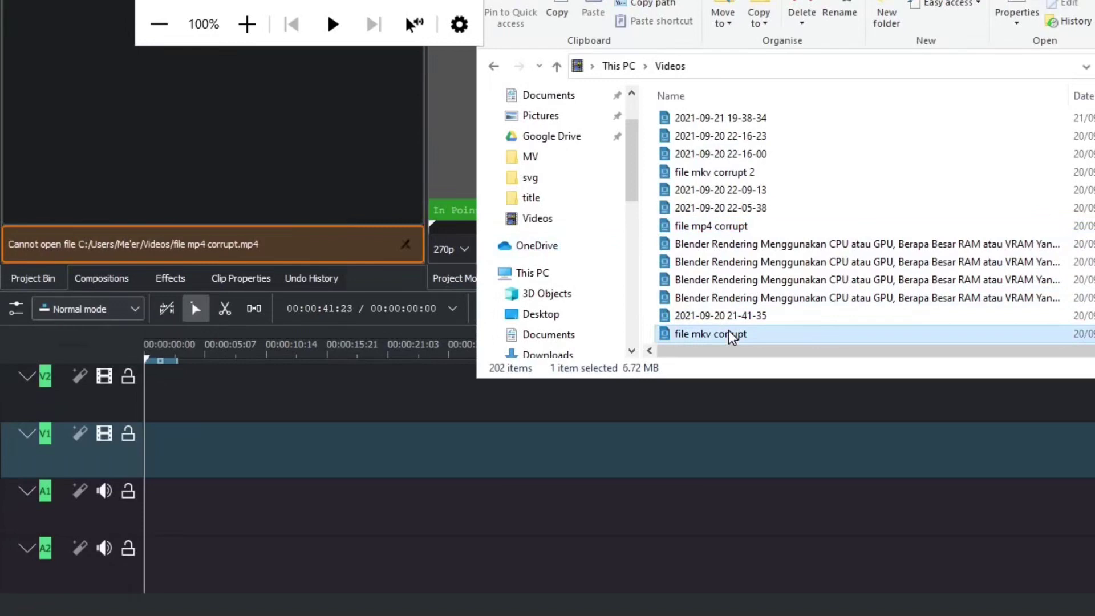
pyautogui.click(716, 231)
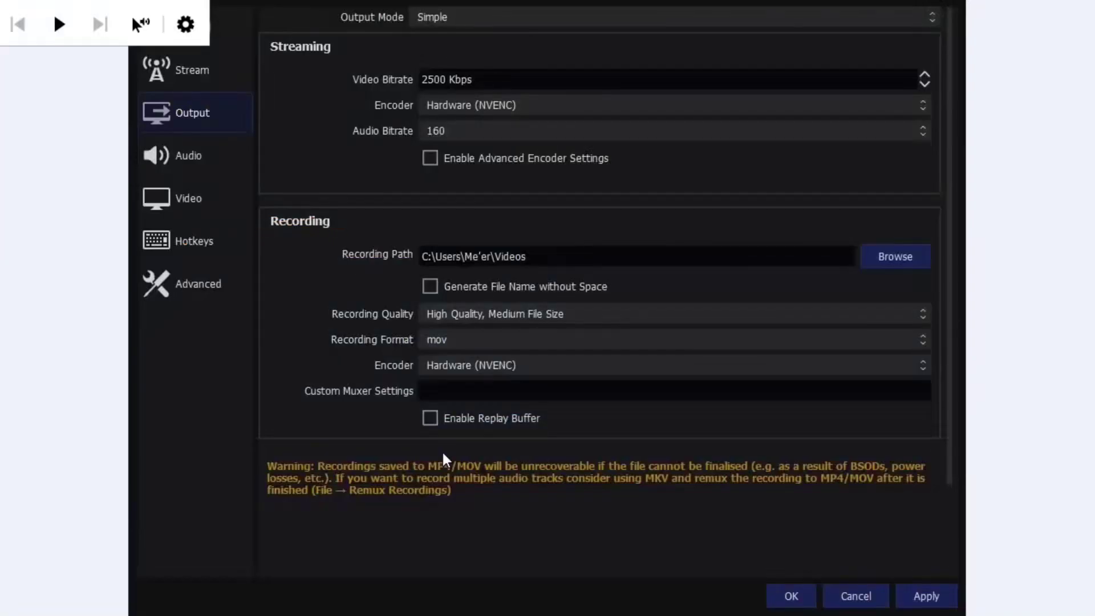
# Step: Set the recording format to mp4 in the OBS Output settings
pyautogui.press('Up')
pyautogui.press('Down')
pyautogui.press('Down')
pyautogui.hotkey('alt', 'Down')
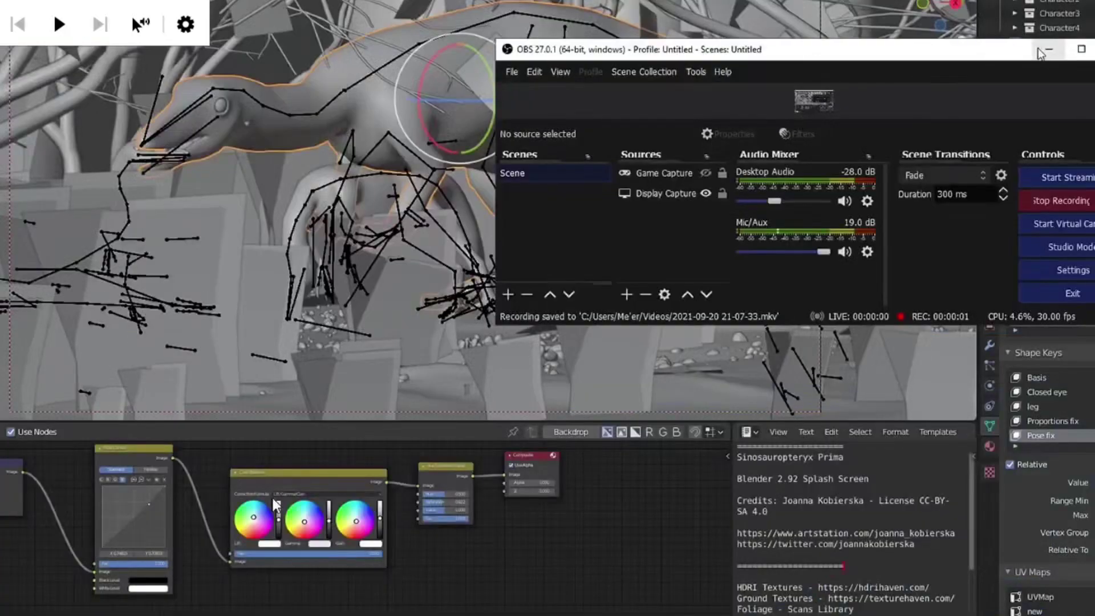
pyautogui.click(1042, 52)
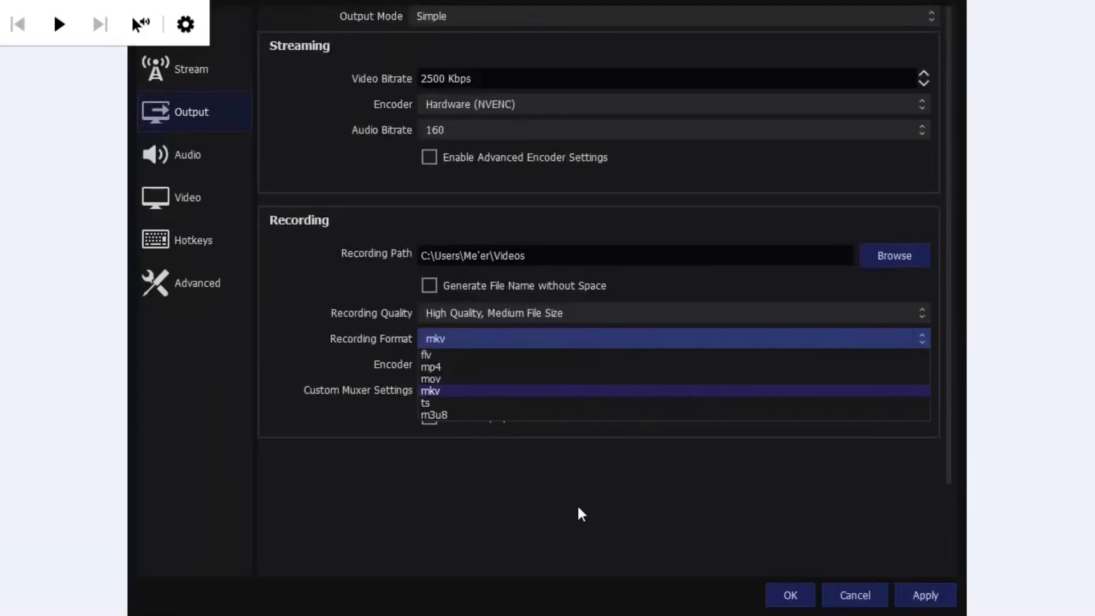
pyautogui.press('Up')
pyautogui.press('Up')
pyautogui.press('Return')
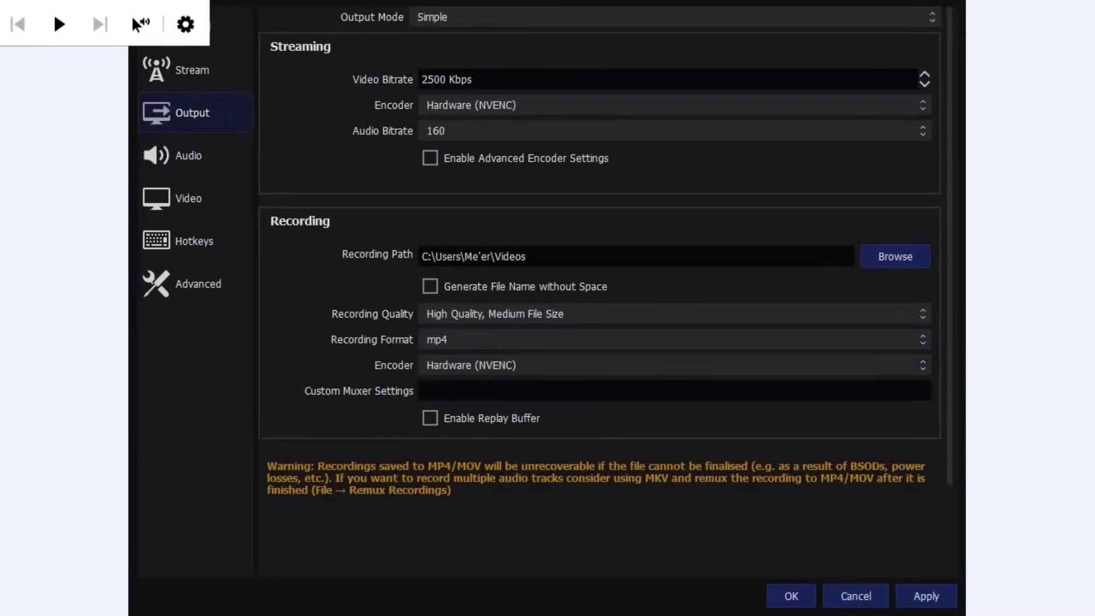
# Step: Open Remux Recordings from the main OBS window and browse for a recording in its empty entry
pyautogui.hotkey('alt', 'Tab')
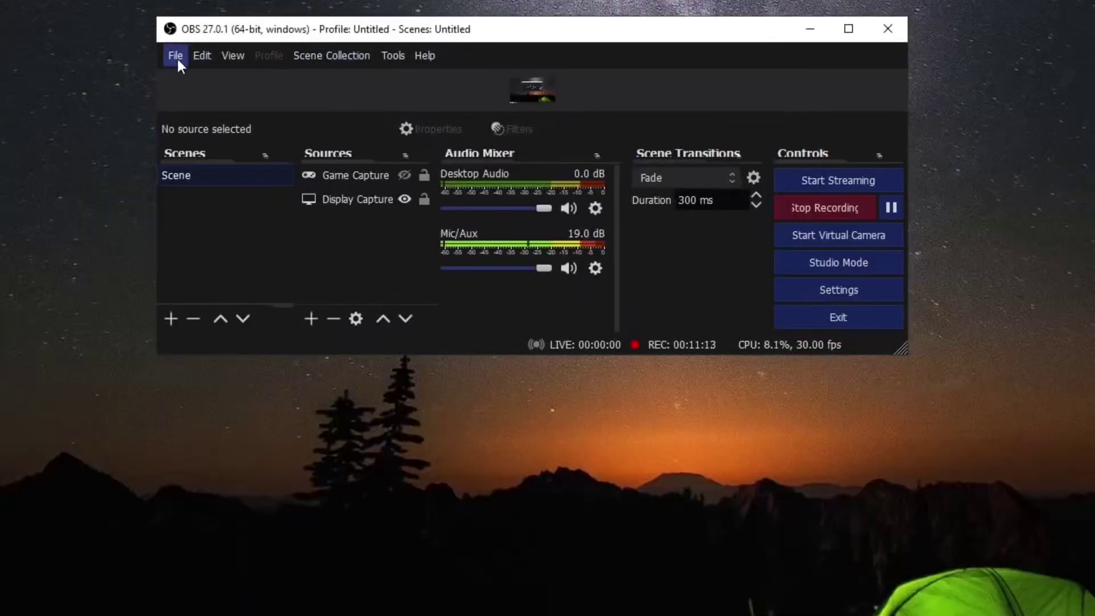
pyautogui.click(177, 60)
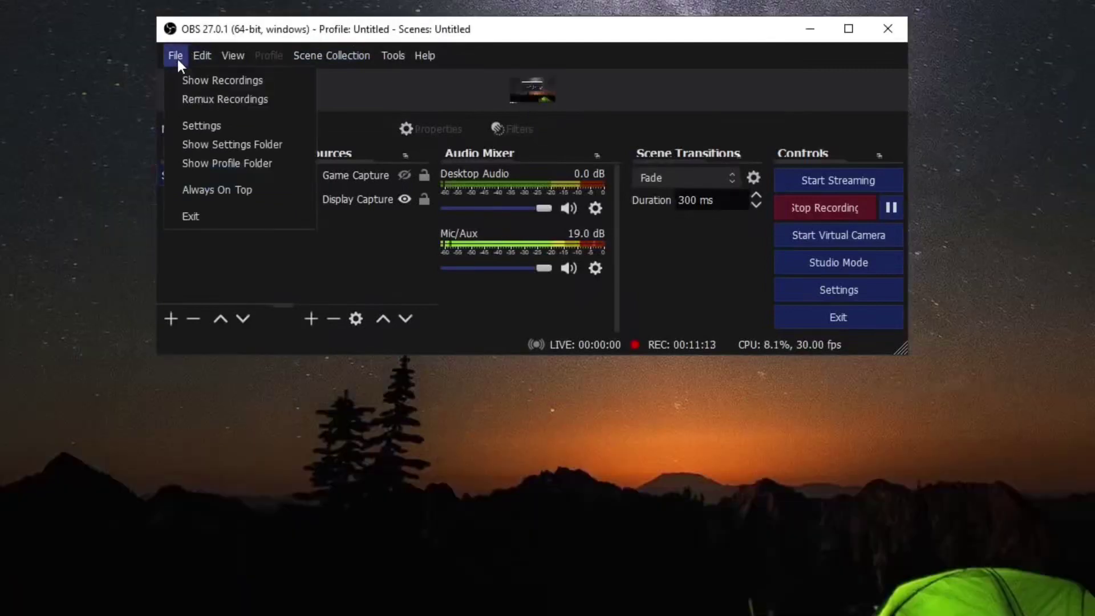
pyautogui.click(187, 93)
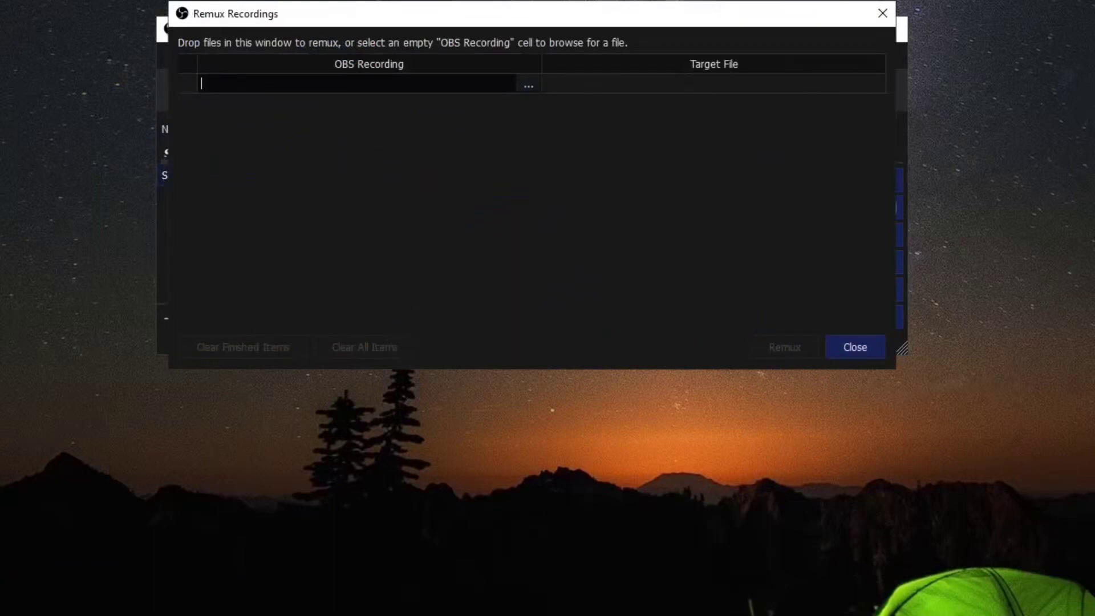
pyautogui.click(528, 85)
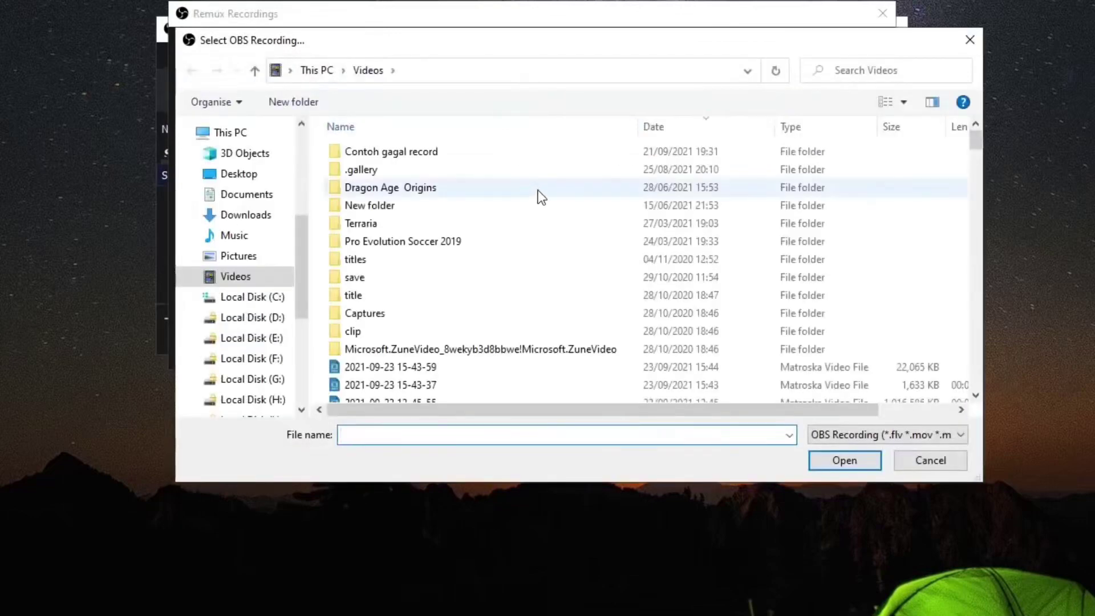
# Step: Load "file mkv corrupt" from the Videos folder as the recording to remux
pyautogui.scroll(-1, 548, 216)
pyautogui.scroll(-2, 548, 215)
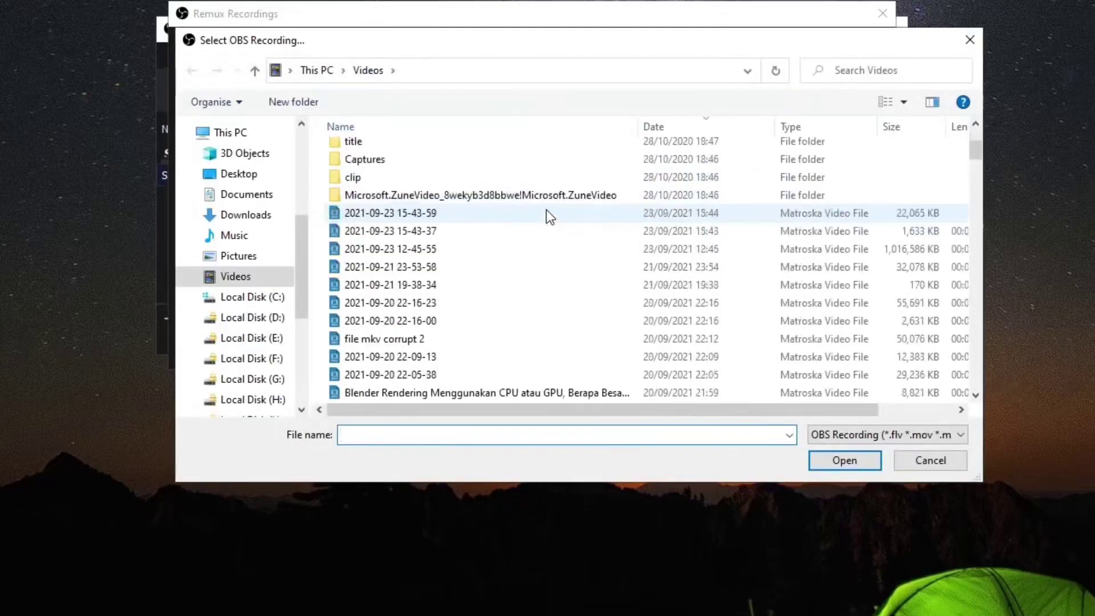
pyautogui.moveTo(724, 406); pyautogui.dragTo(774, 405)
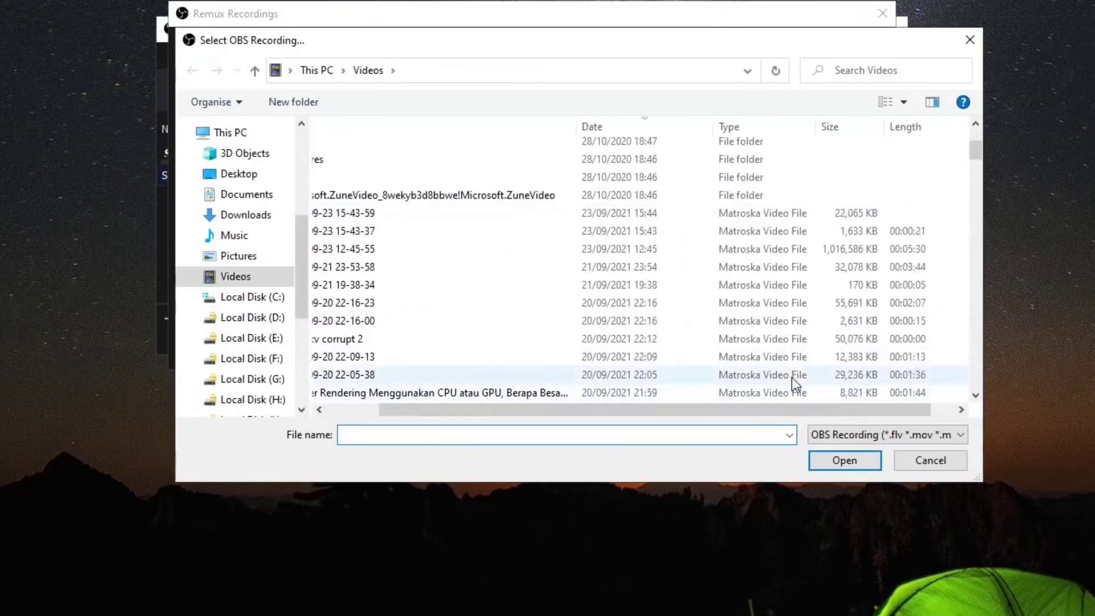
pyautogui.scroll(-1, 761, 347)
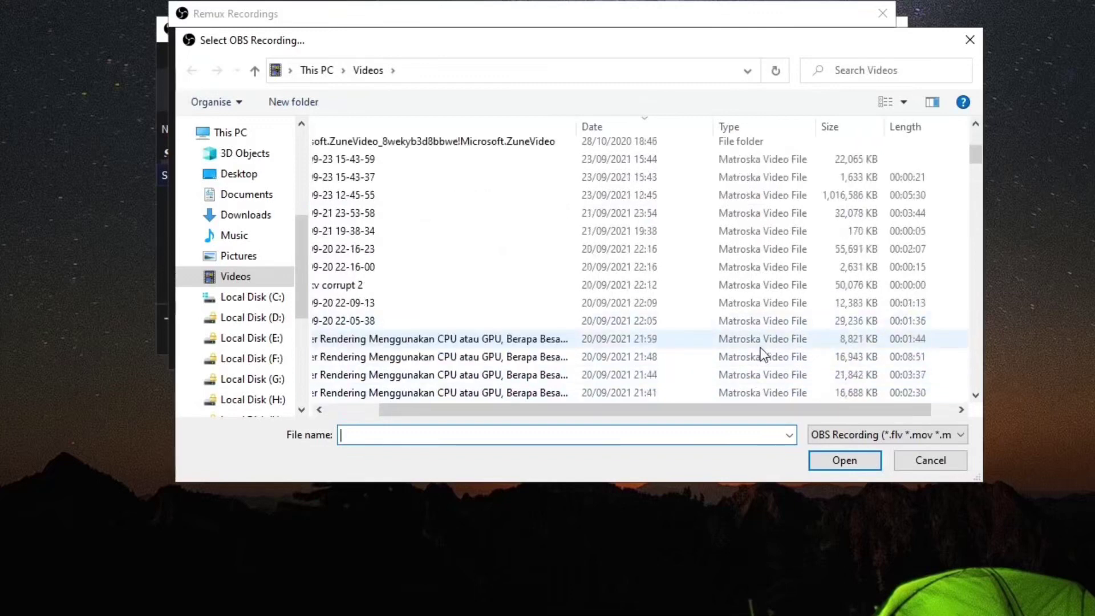
pyautogui.click(752, 287)
pyautogui.scroll(-2, 726, 321)
pyautogui.click(720, 326)
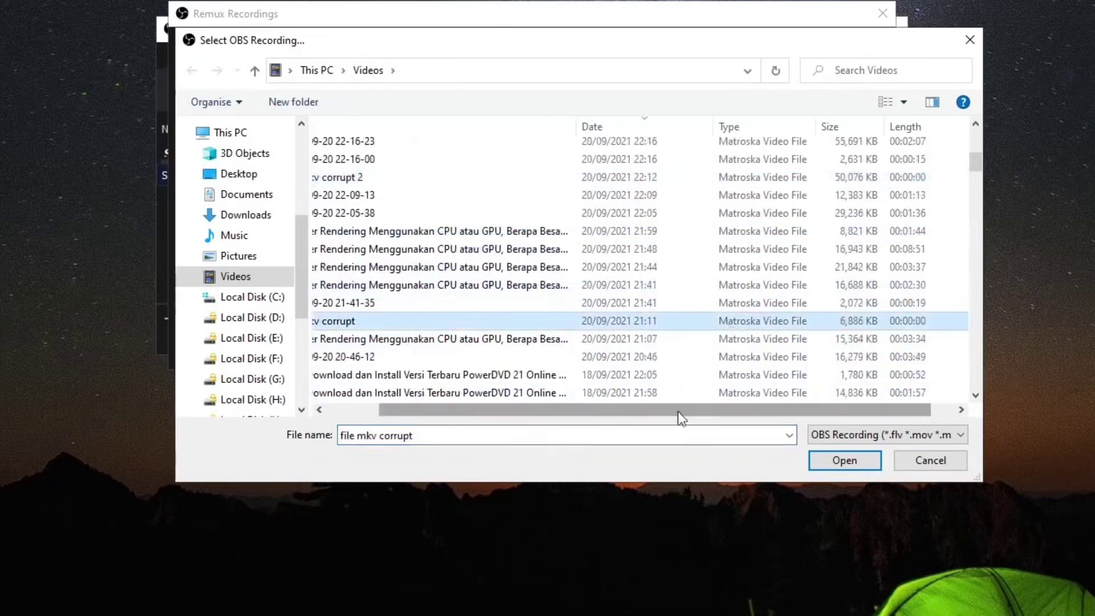
pyautogui.moveTo(677, 411); pyautogui.dragTo(559, 412)
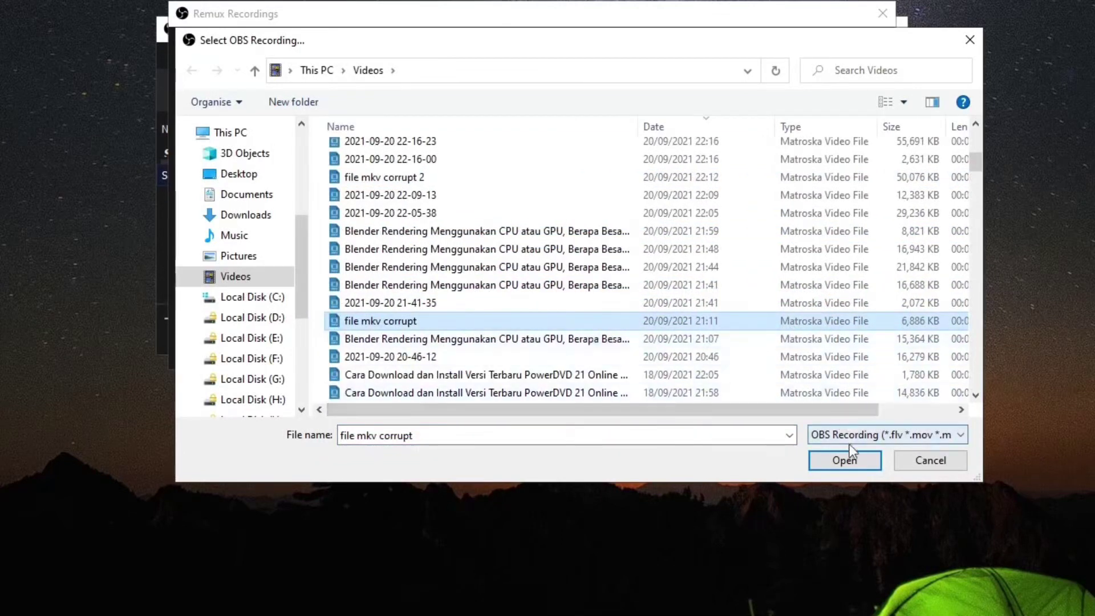
pyautogui.click(850, 459)
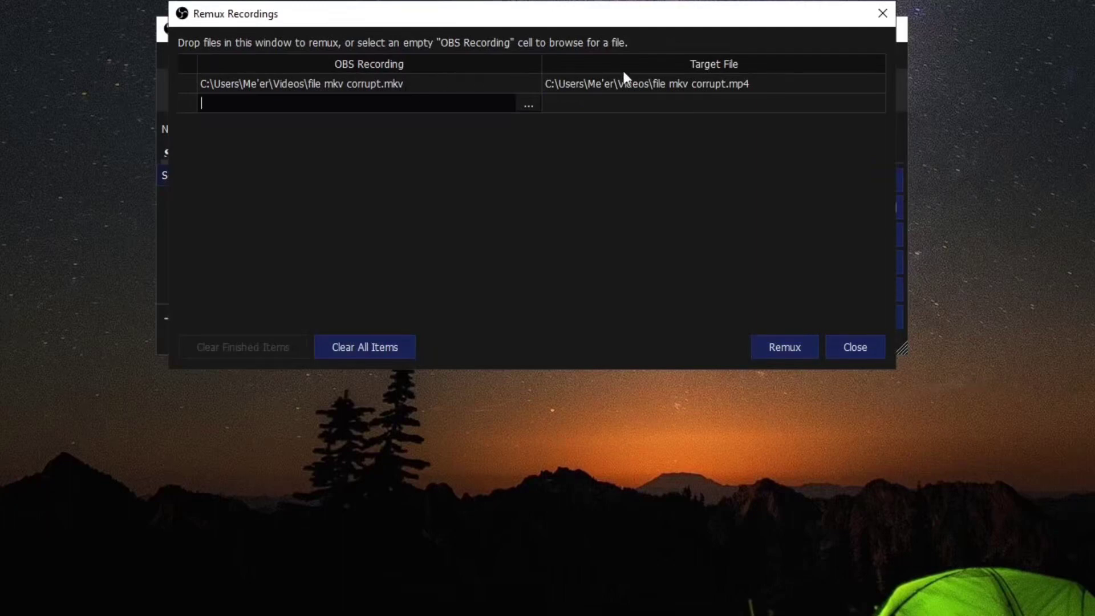
# Step: Remux "file mkv corrupt.mkv" to "file mkv corrupt.mp4" and dismiss the completion notice
pyautogui.click(790, 345)
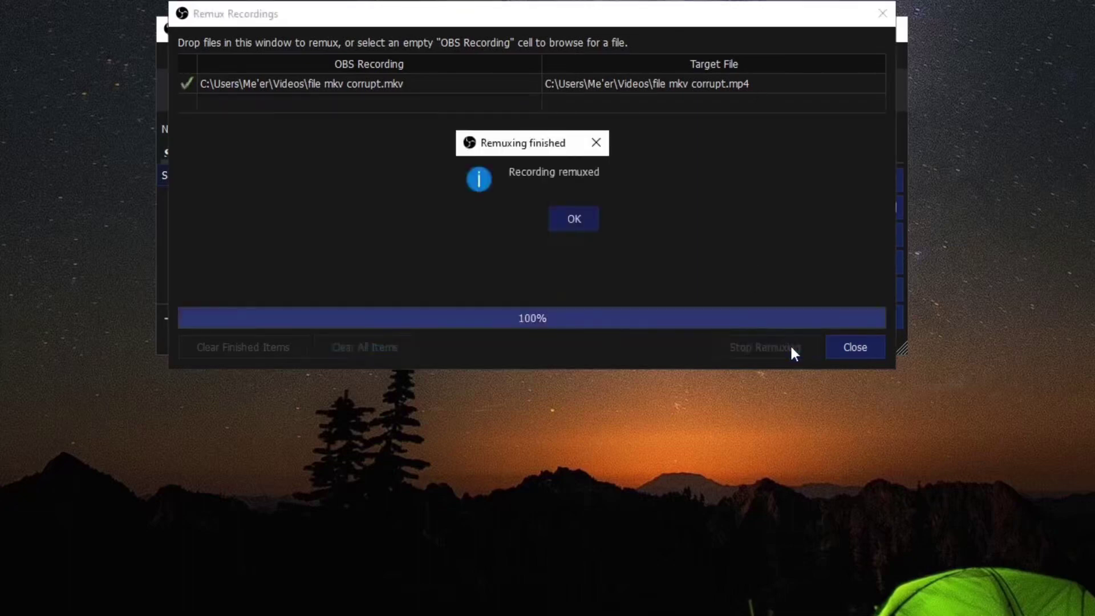
pyautogui.click(575, 220)
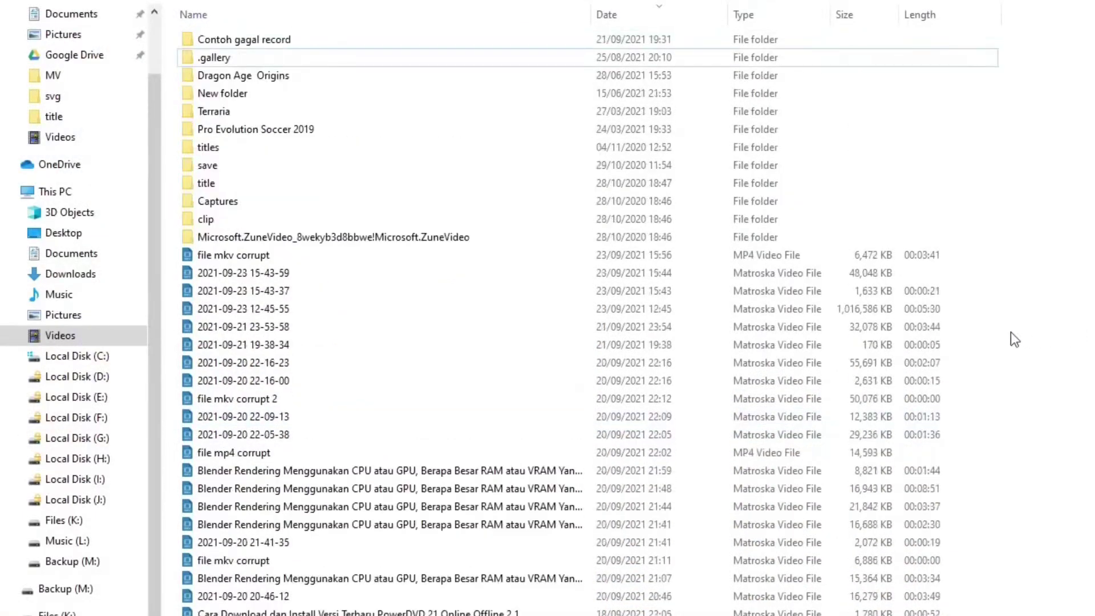
# Step: Play the original "file mkv corrupt" and its remuxed MP4 version from the Videos folder, skimming the MP4 to its end
pyautogui.click(744, 257)
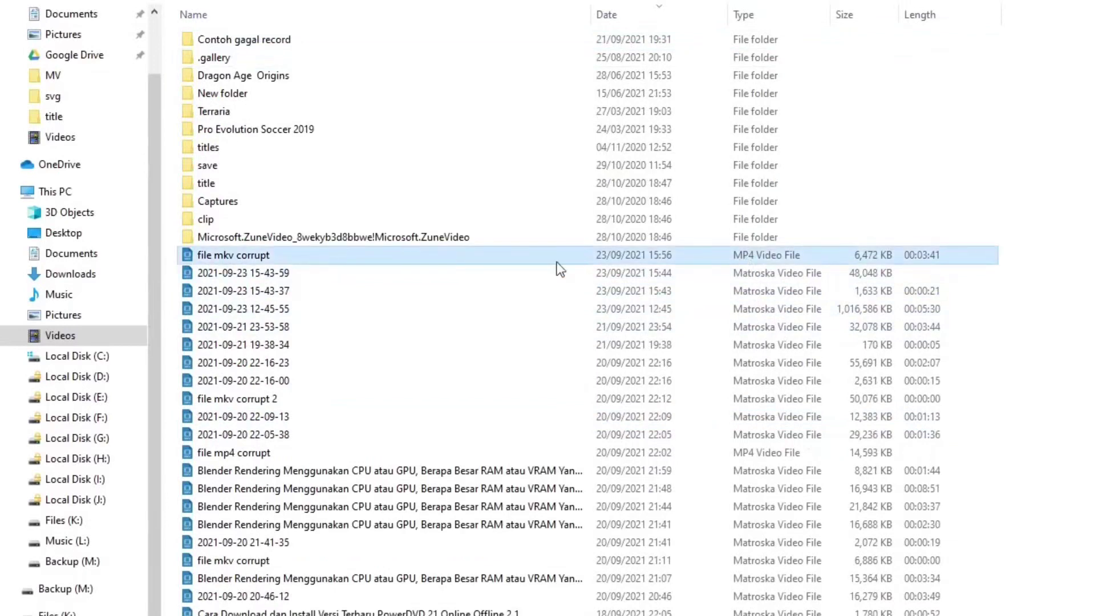
pyautogui.doubleClick(264, 561)
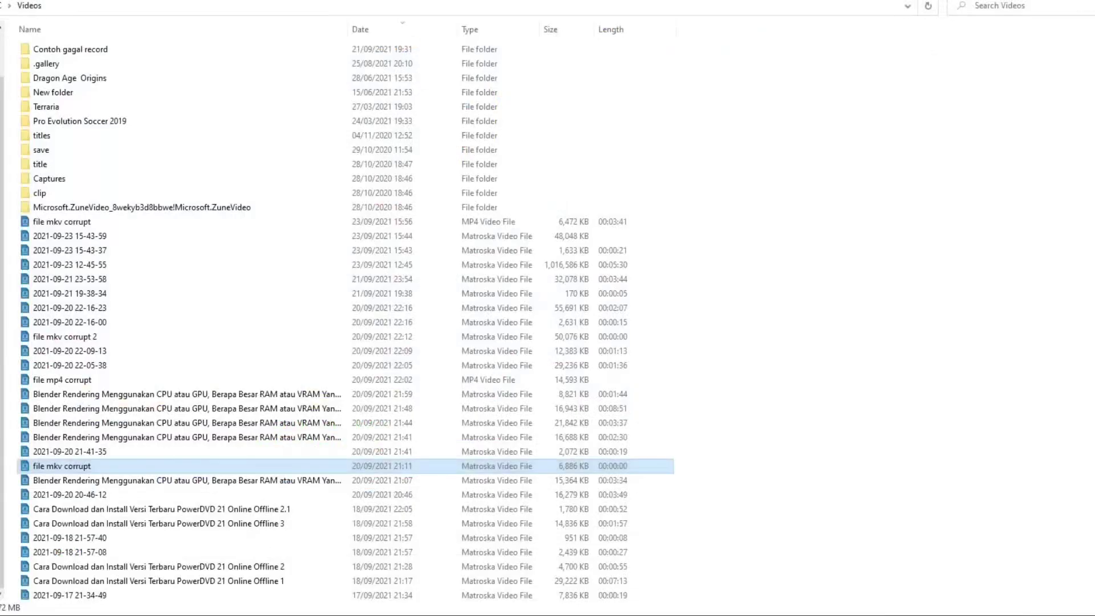
pyautogui.click(79, 226)
pyautogui.doubleClick(80, 226)
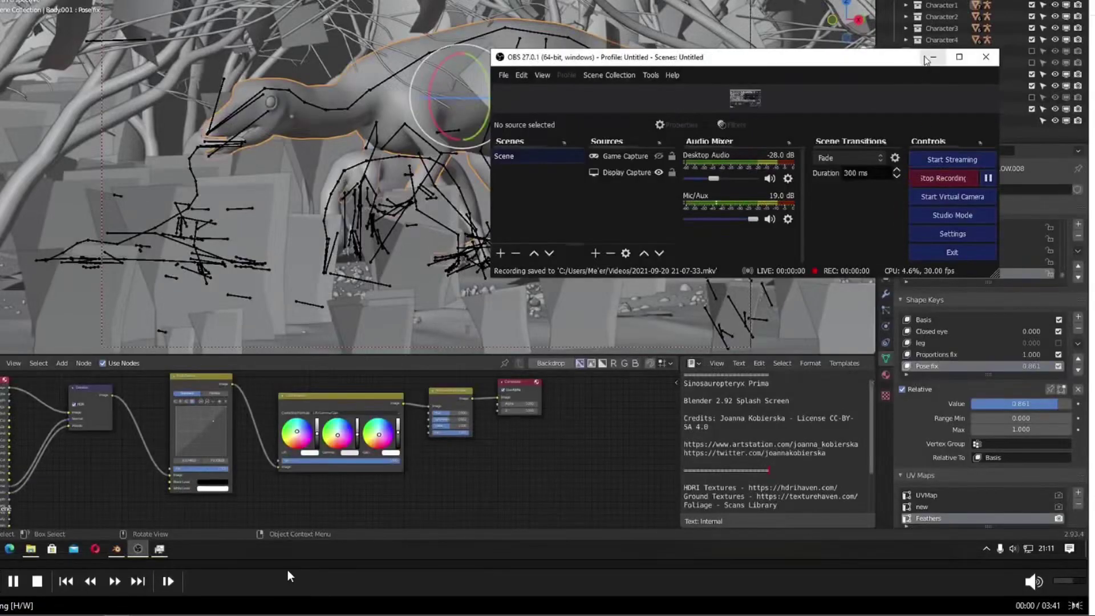
pyautogui.click(356, 564)
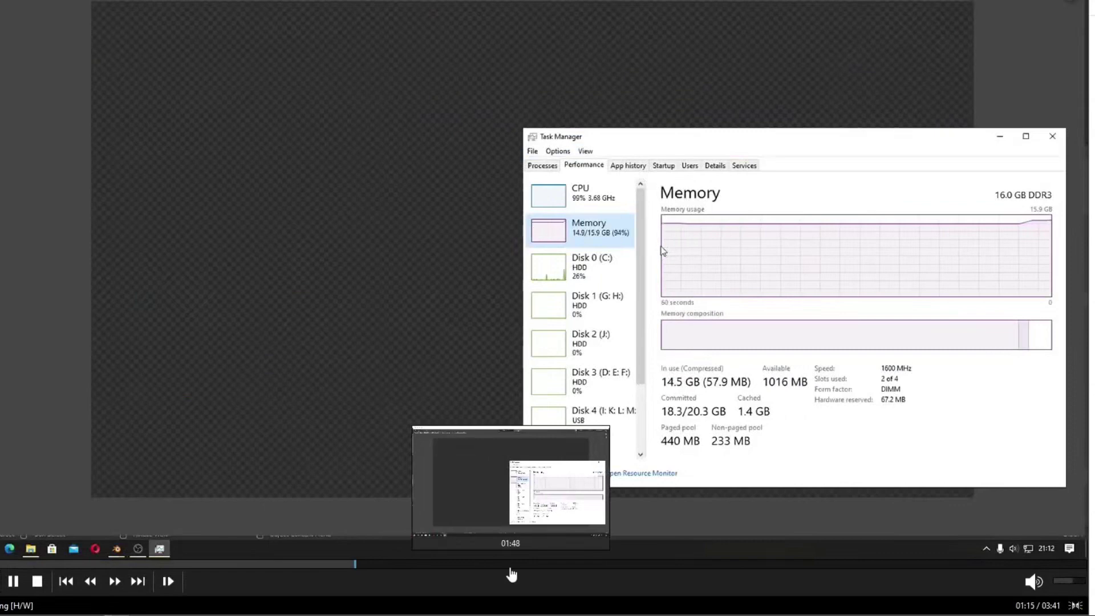
pyautogui.moveTo(511, 570); pyautogui.dragTo(773, 571)
pyautogui.moveTo(884, 571); pyautogui.dragTo(1051, 569)
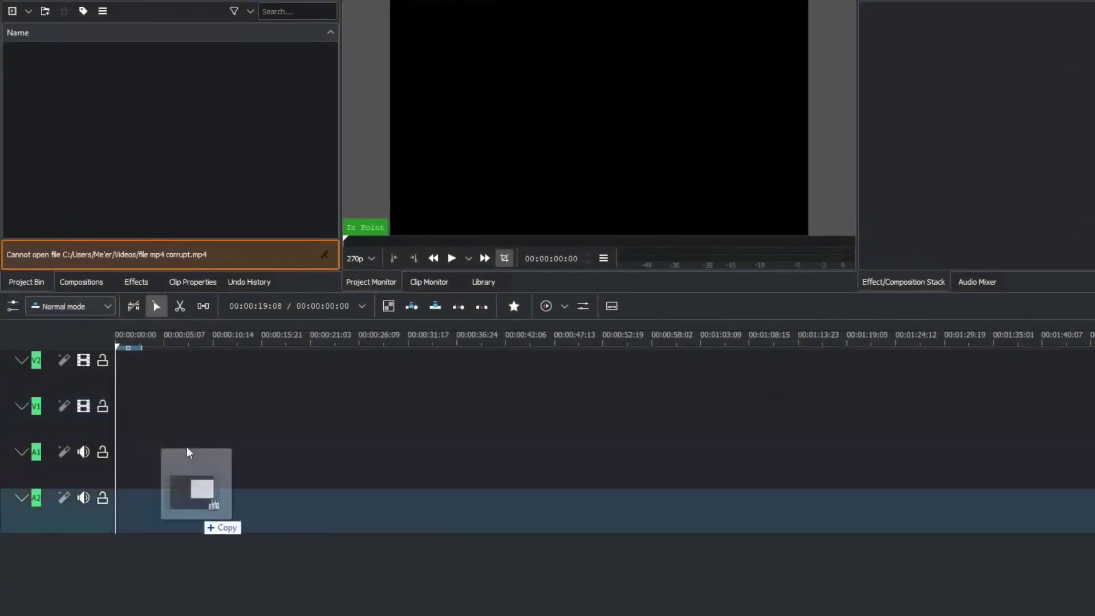
# Step: Import the remuxed "file mkv corrupt.mp4" into the Kdenlive project bin and decline switching to the clip's profile
pyautogui.moveTo(187, 446); pyautogui.dragTo(167, 172)
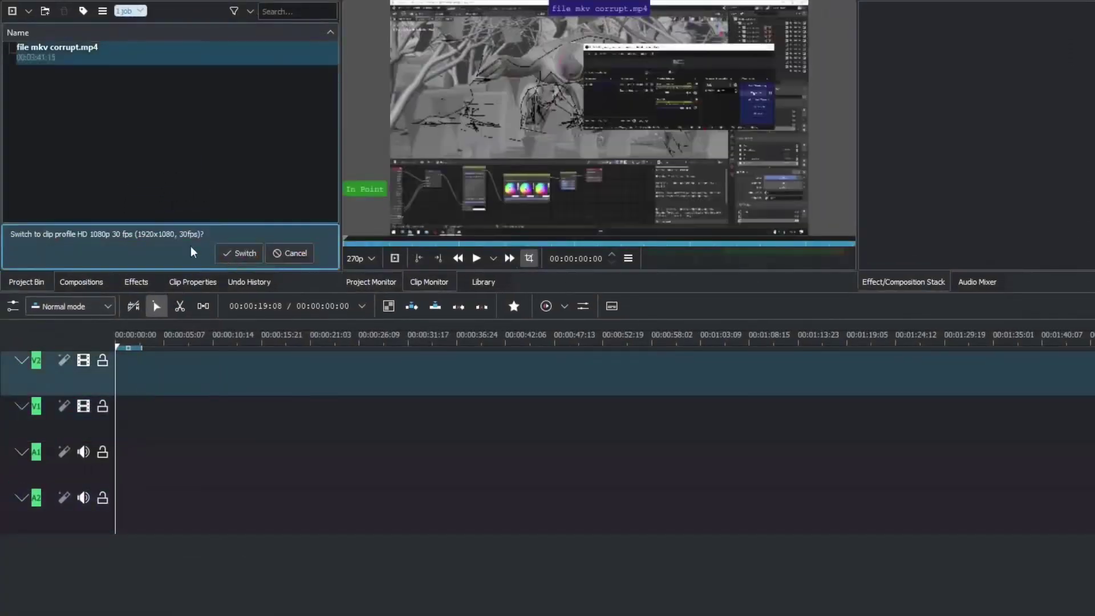
pyautogui.click(324, 252)
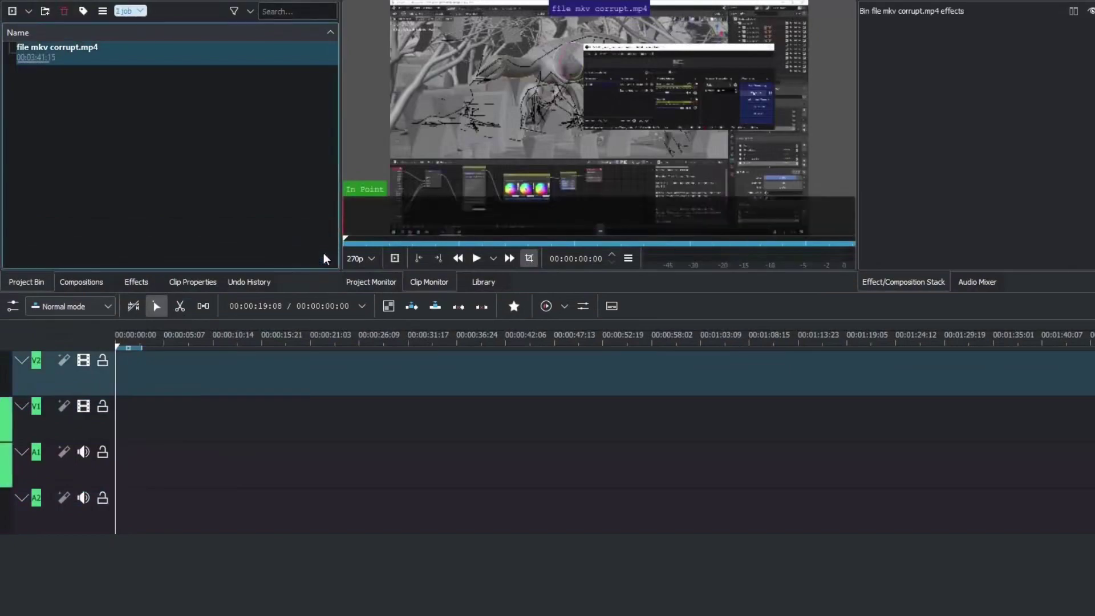